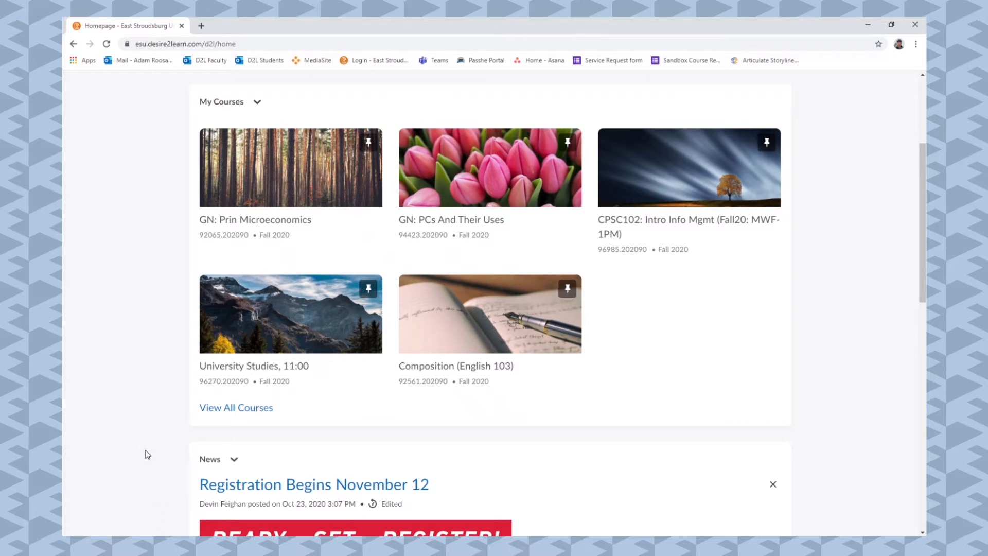
Show the full All Courses list and the pinning options for GN: Prin Macroeconomics.
left_click(235, 407)
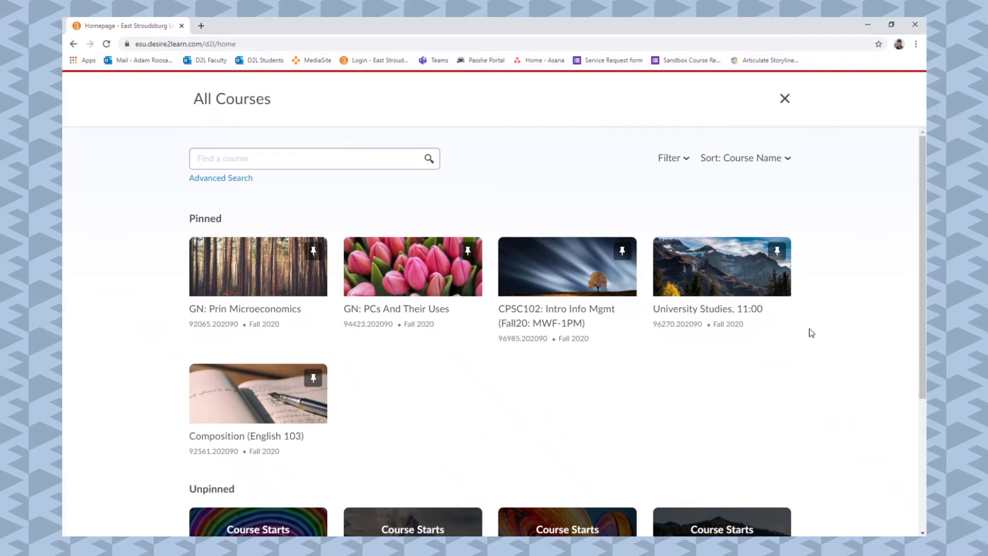
left_click_drag(921, 246, 922, 378)
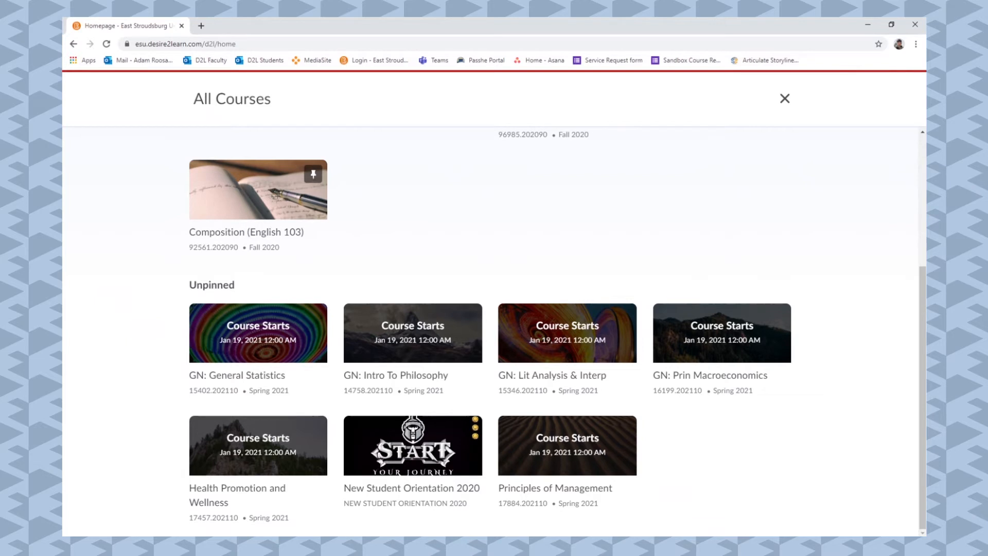
mouse_move(721, 333)
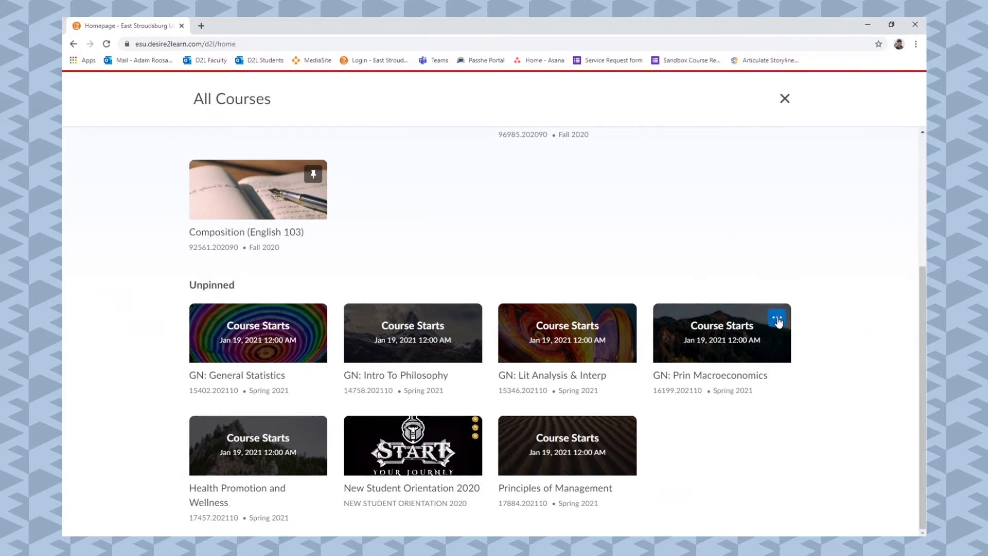
left_click(777, 322)
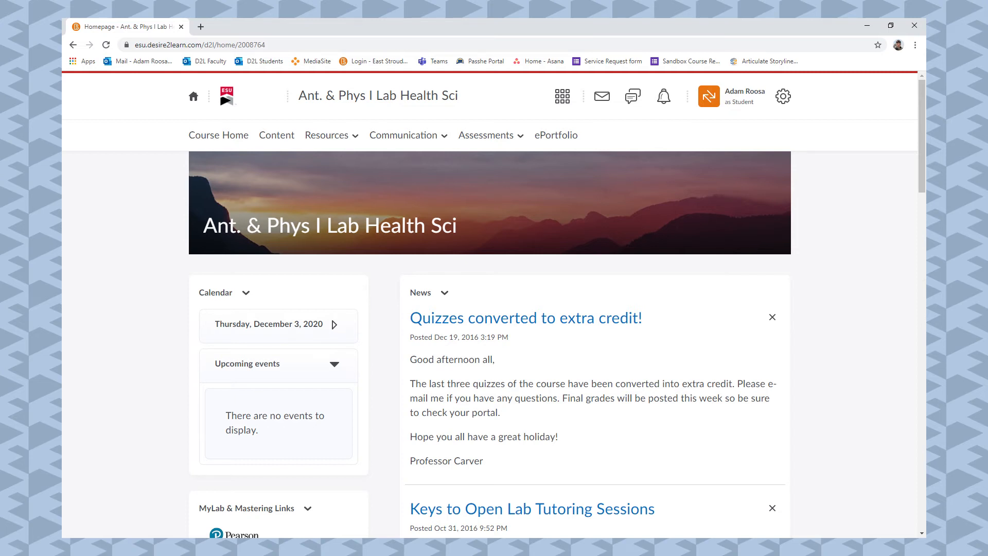
scroll(495, 309, "down", 15)
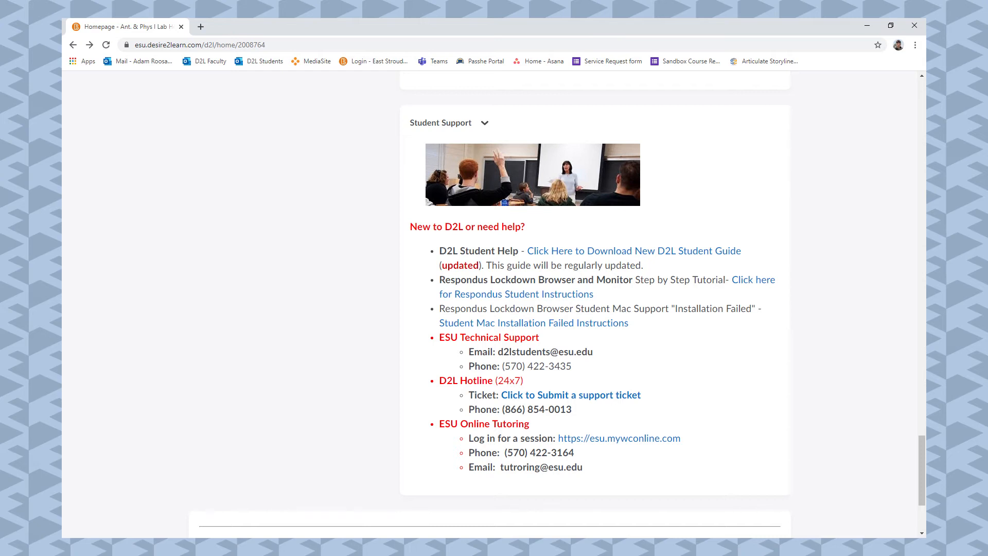
Return to the top of the course page and expand the navbar's Resources menu.
key("Home")
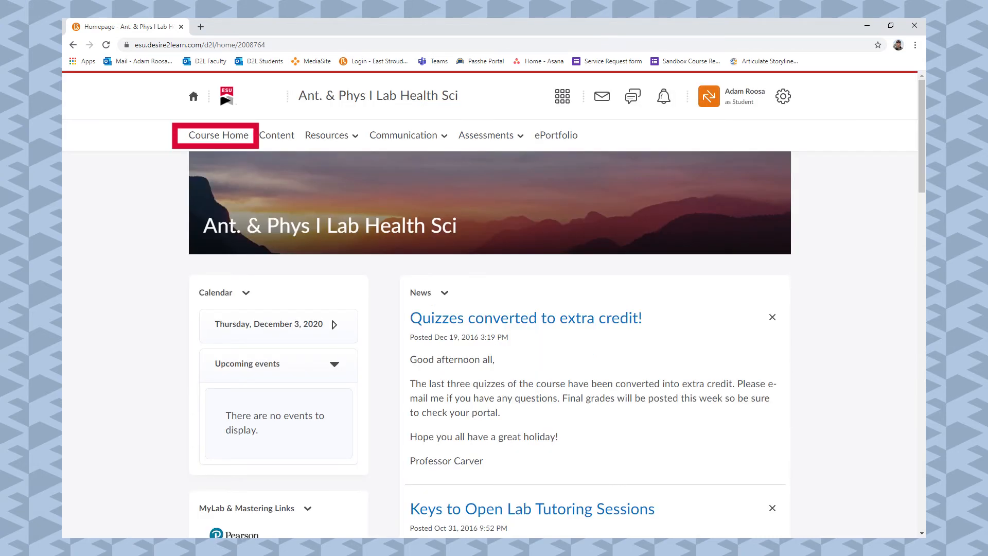
left_click(277, 135)
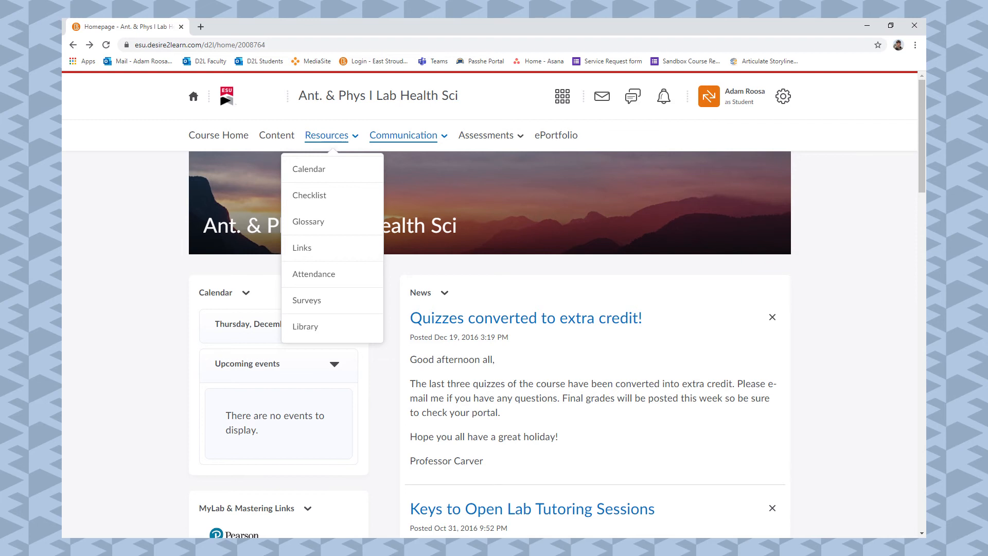
Show the Communication and Assessments tool lists, then dismiss them back to the course home.
left_click(403, 136)
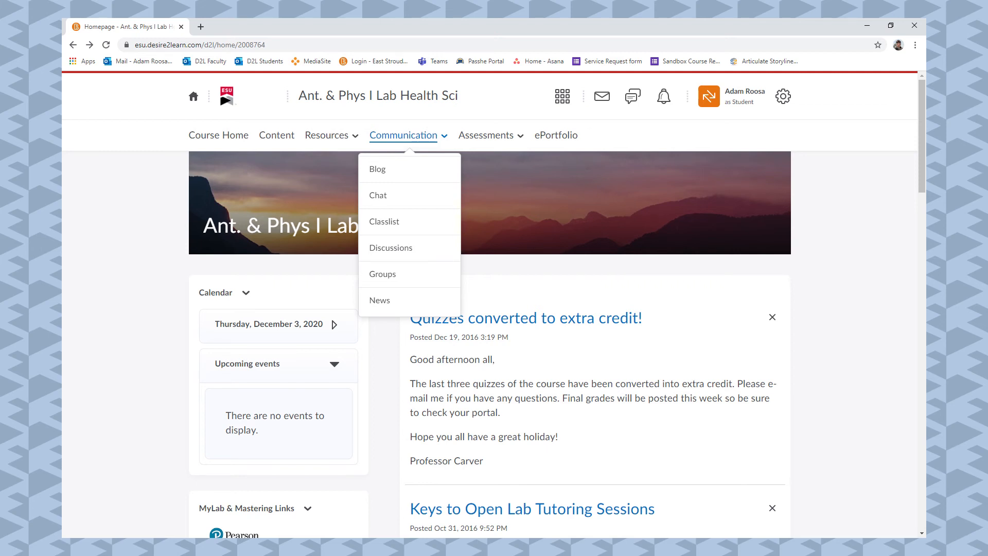
left_click(485, 135)
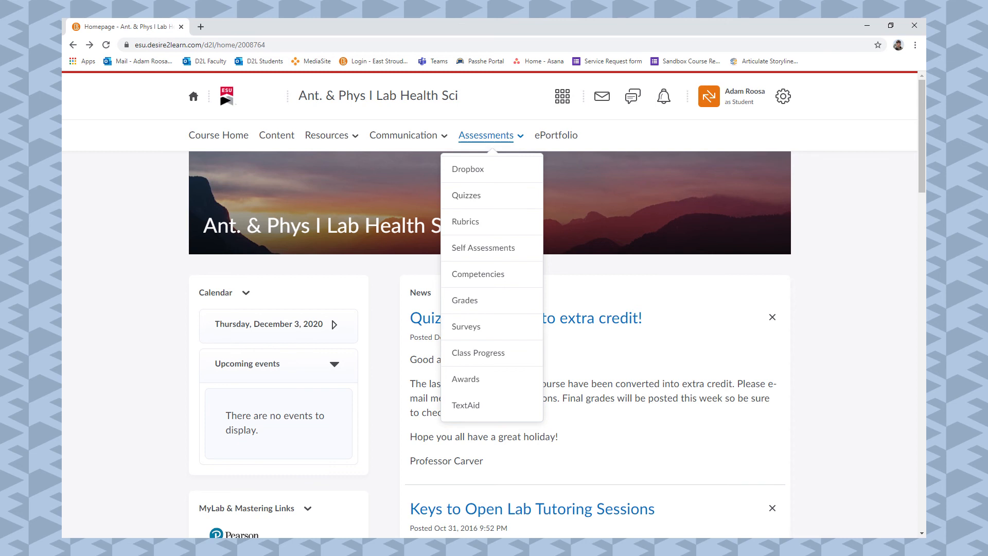
key("Escape")
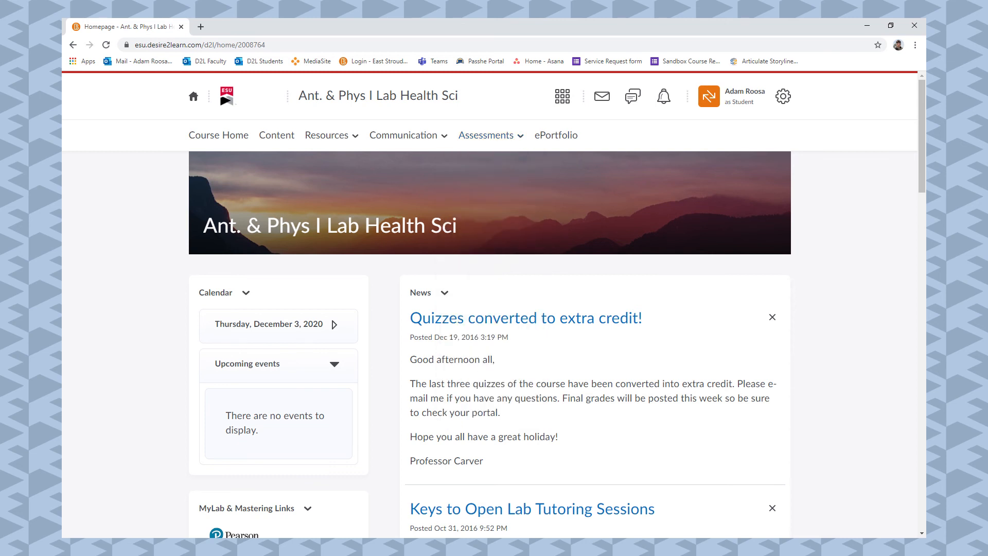